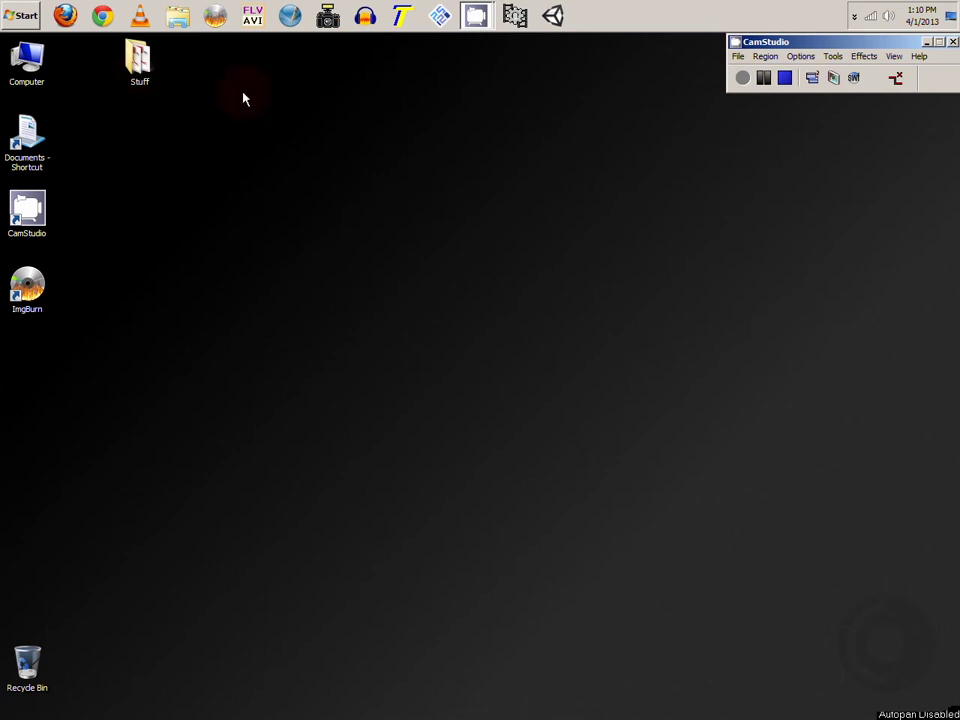
- Open the Stuff folder on the desktop, look over the files it contains, and close it again
click(137, 68)
double_click(137, 68)
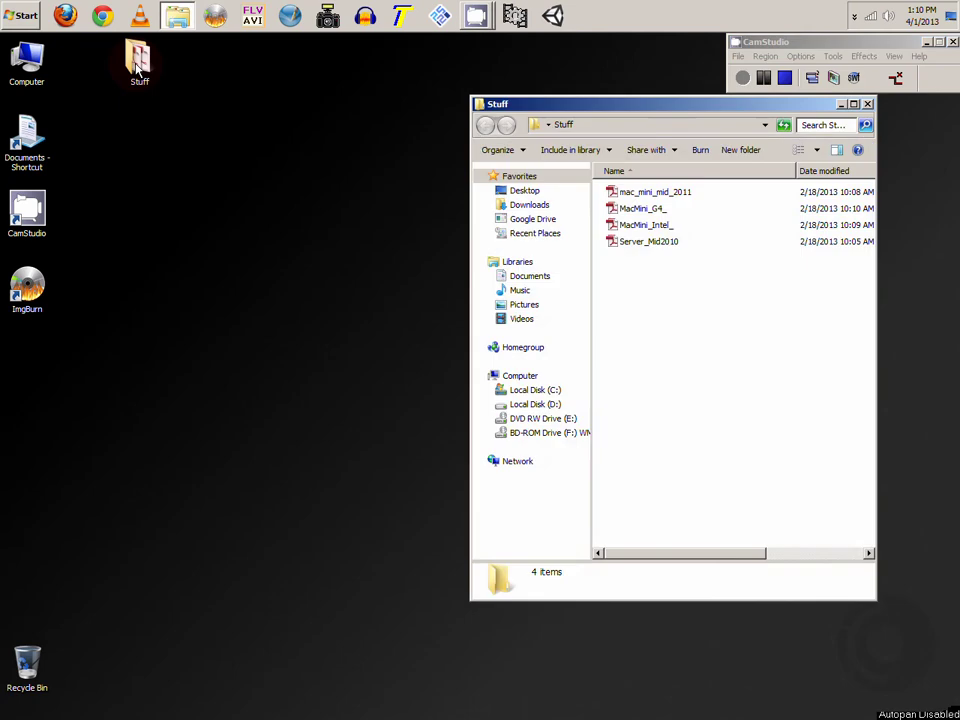
drag(583, 111, 178, 124)
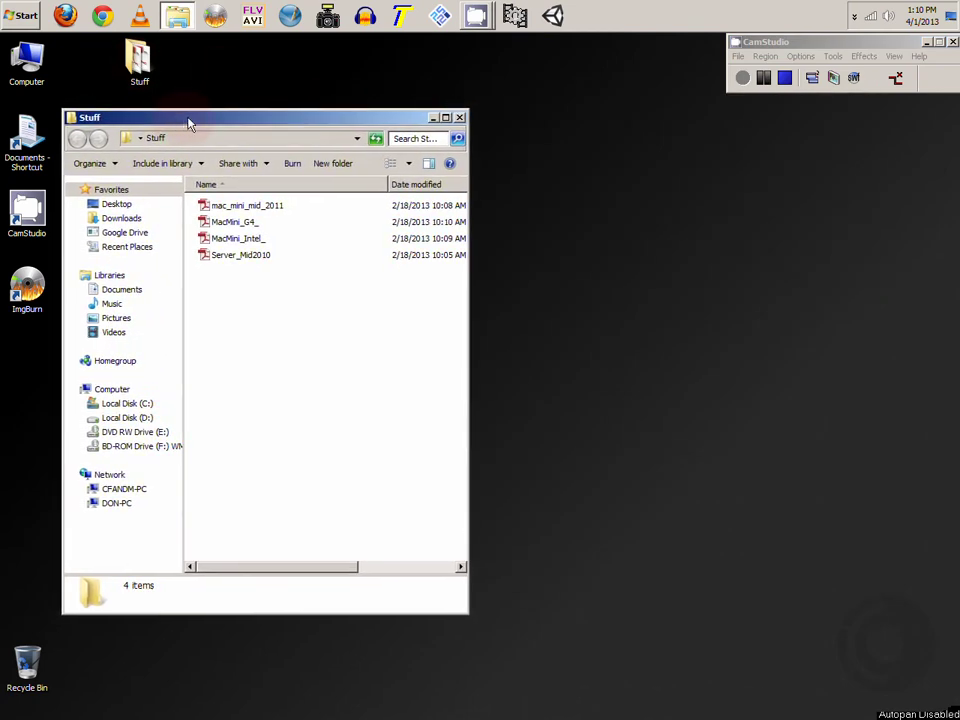
click(460, 117)
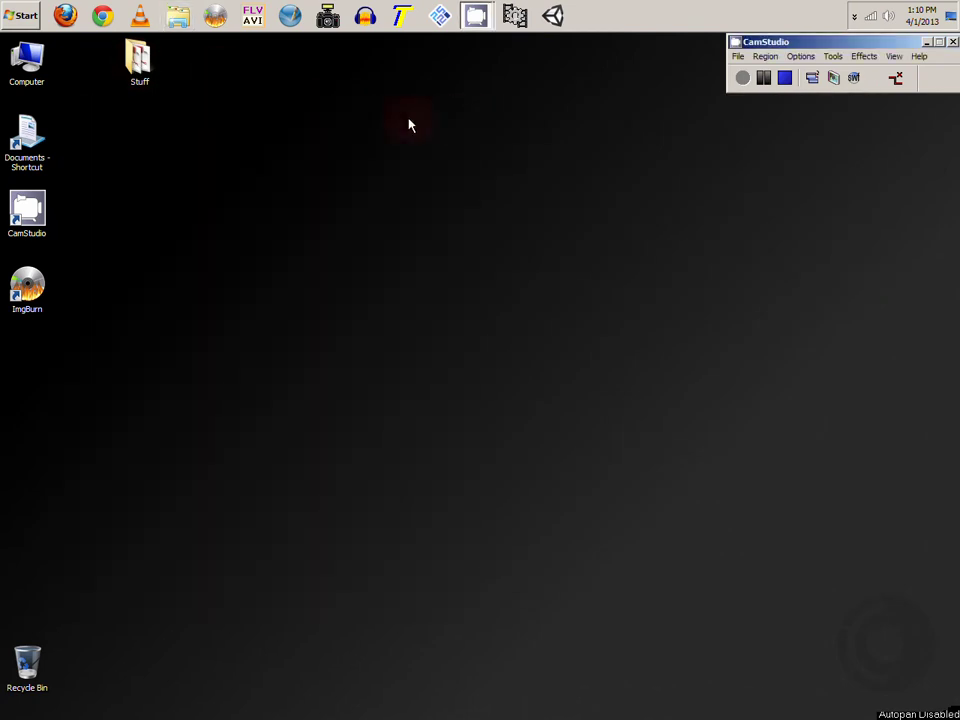
click(285, 121)
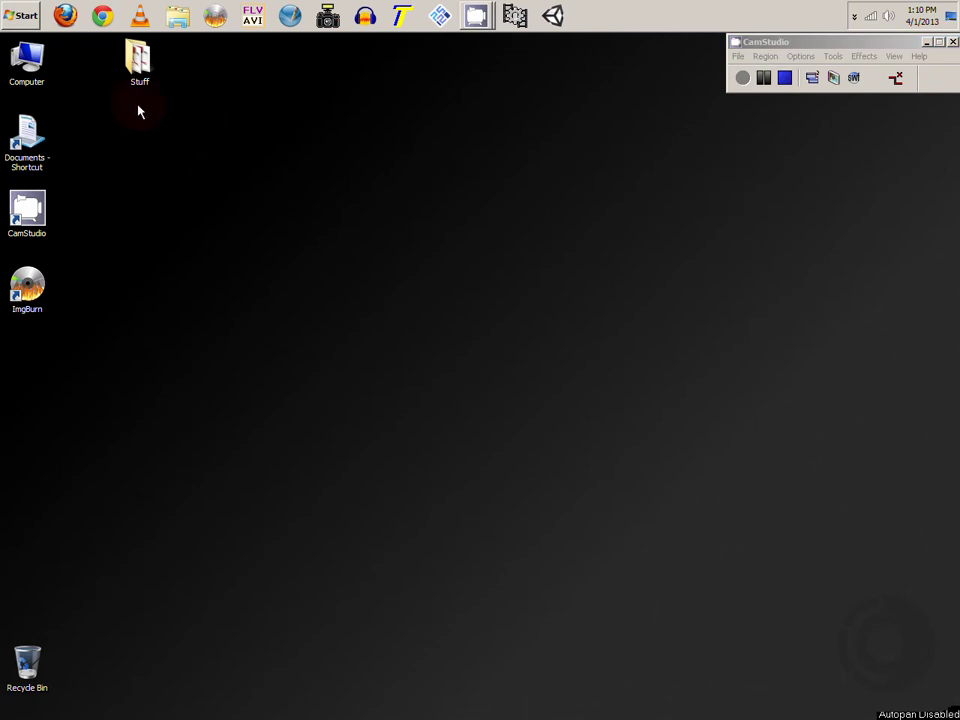
- Create a desktop folder named Apple Manuals and place it in an empty area away from the other icons
right_click(182, 160)
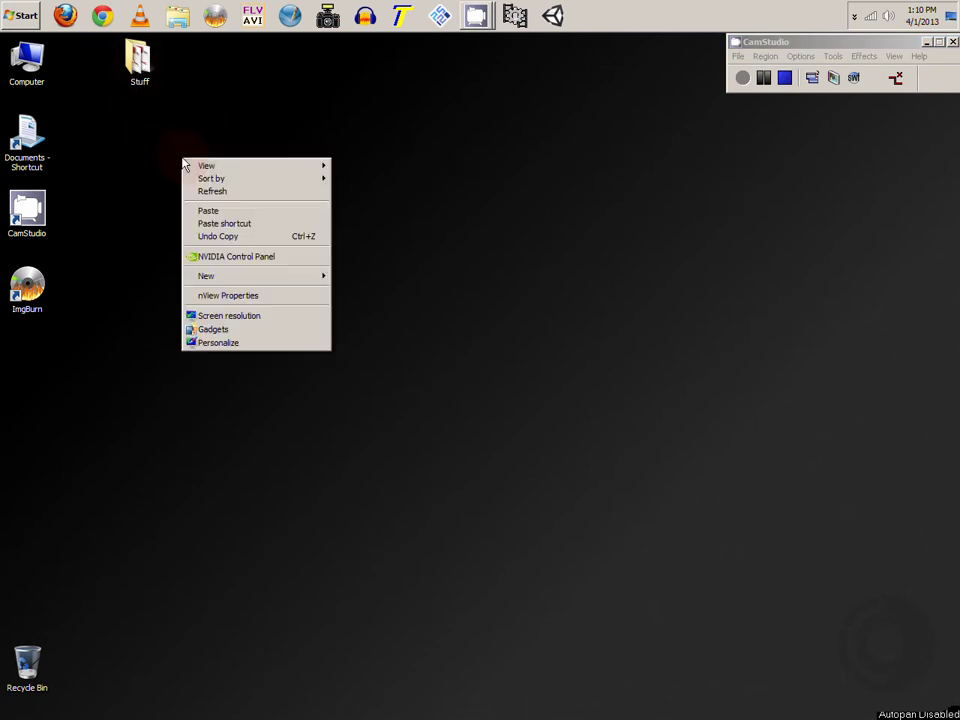
mouse_move(306, 281)
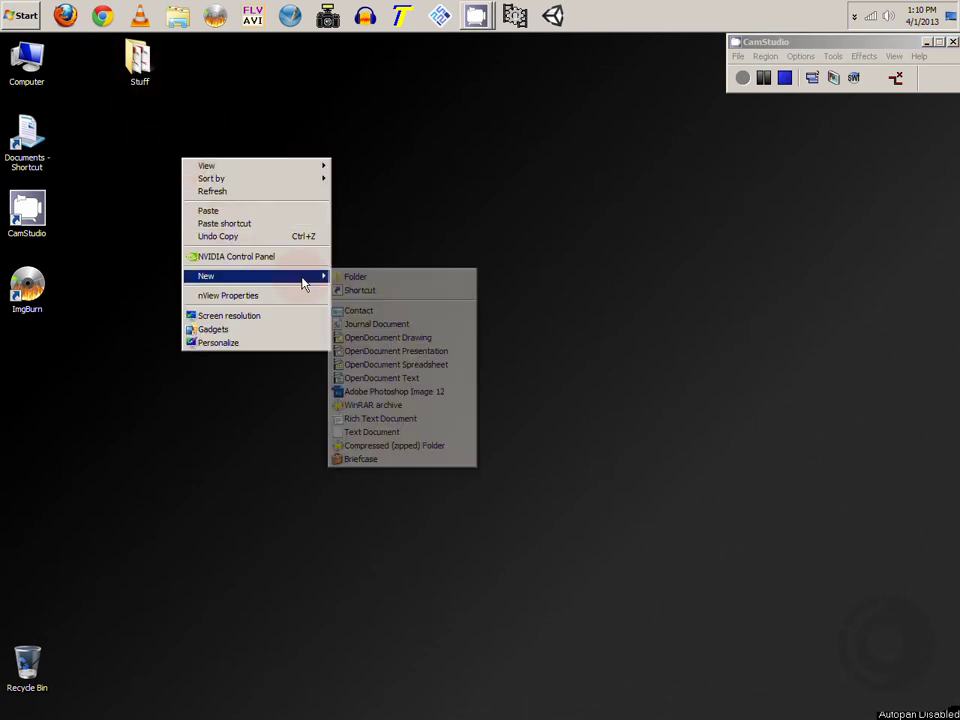
click(355, 277)
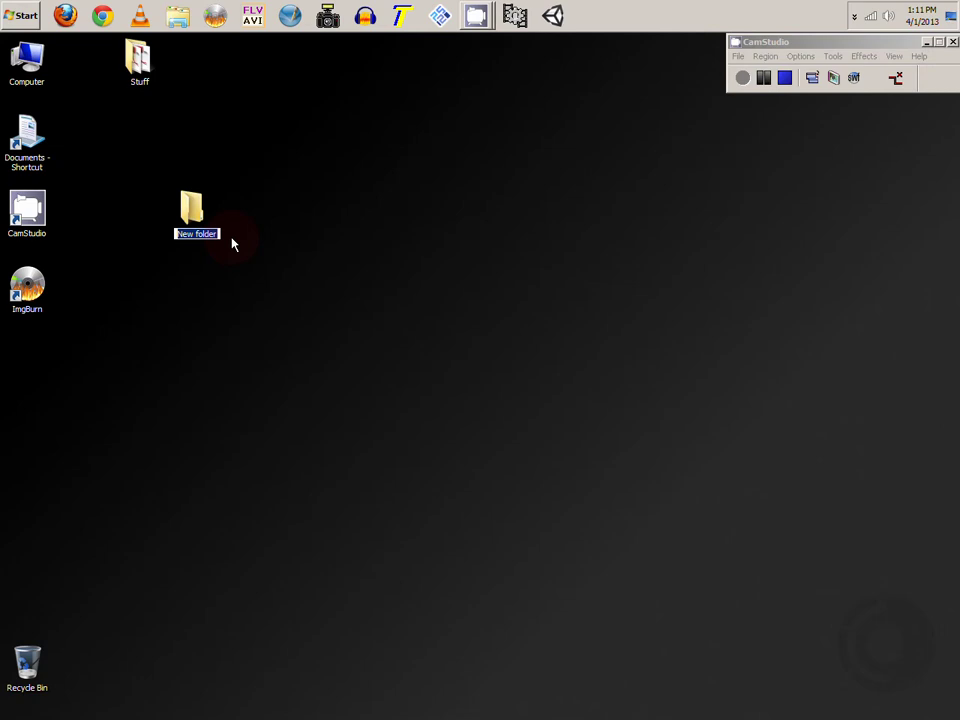
text(Apple Manuals)
key(Return)
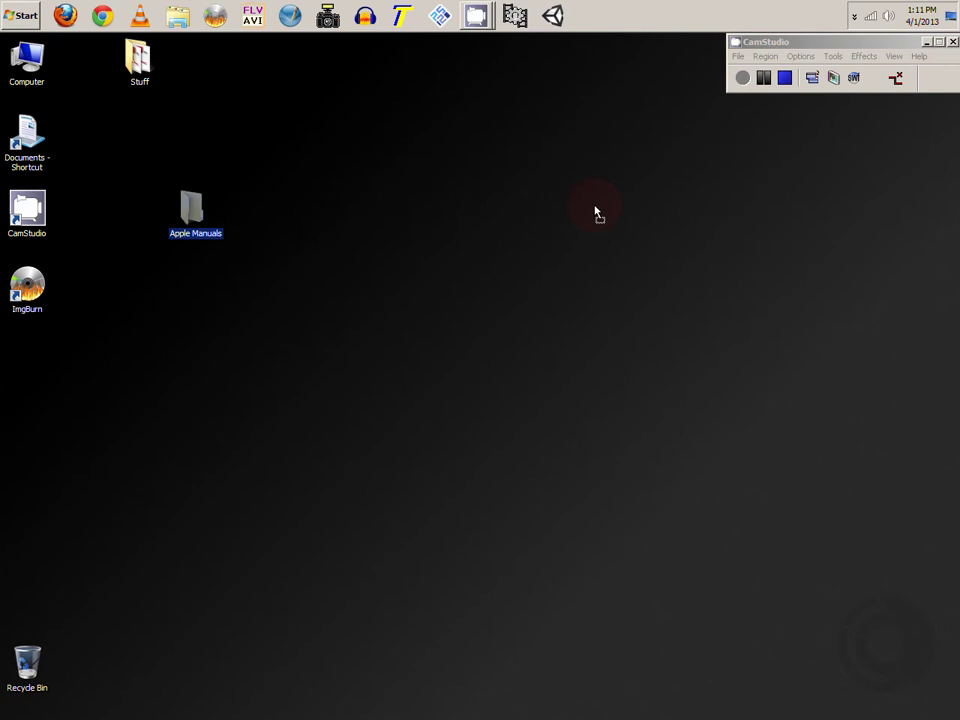
drag(191, 208, 641, 208)
- Move all four PDF manuals from the Stuff folder into the Apple Manuals folder, with both folder windows side by side
double_click(641, 208)
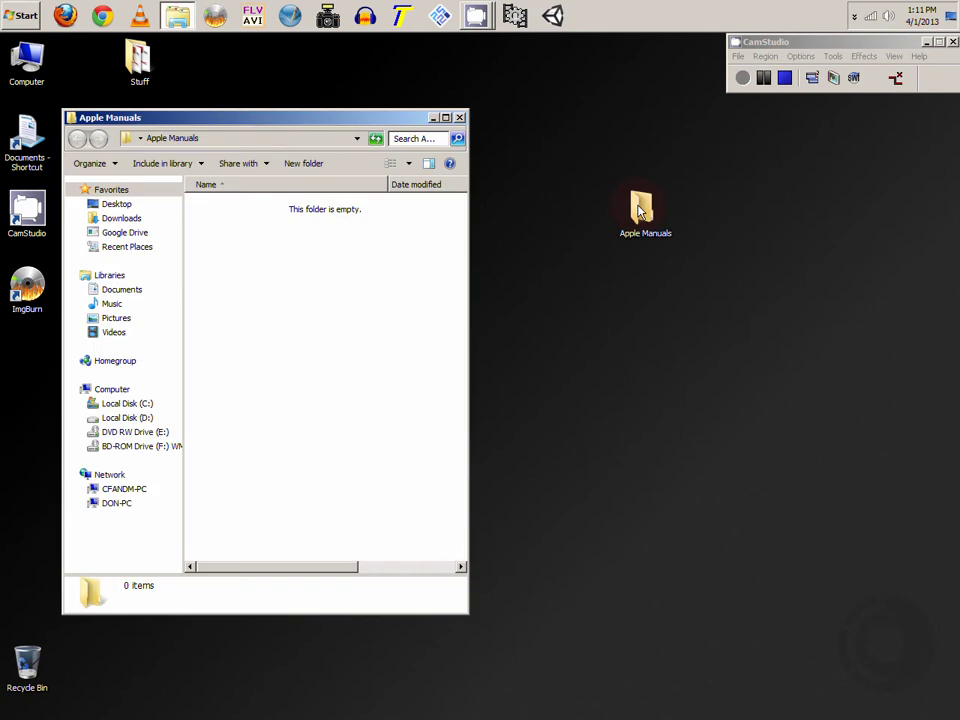
drag(277, 122, 586, 141)
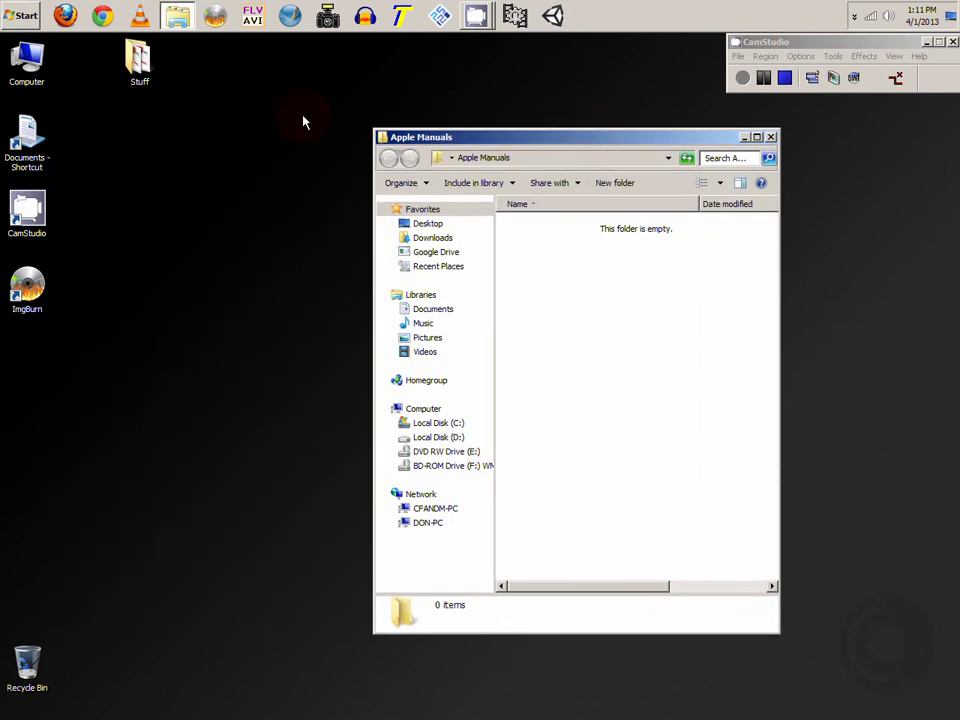
double_click(140, 74)
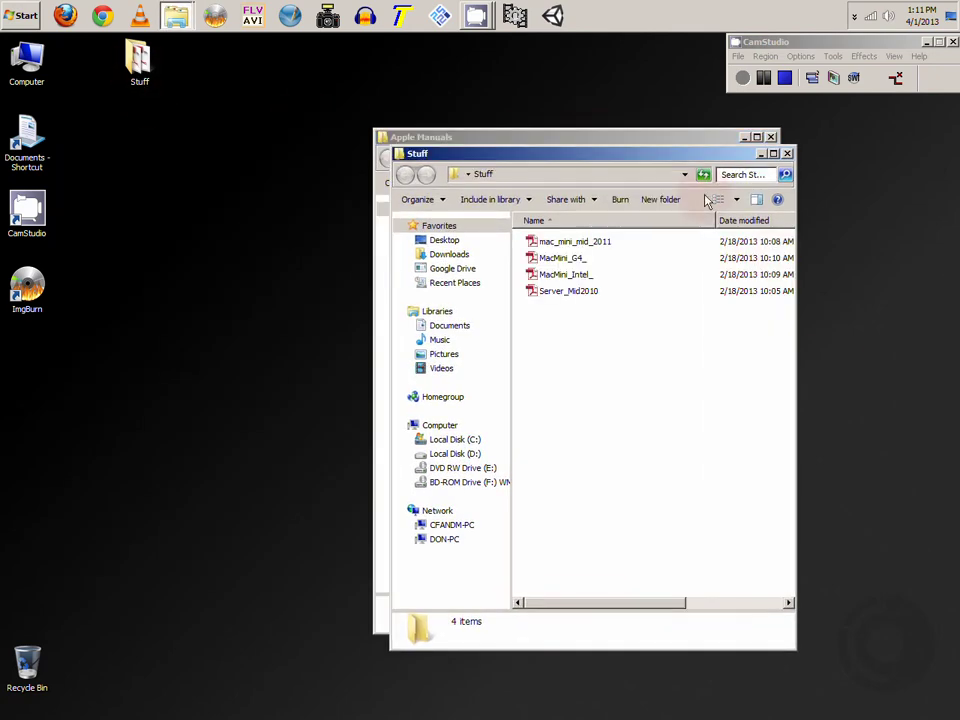
drag(691, 160, 286, 153)
drag(207, 345, 140, 245)
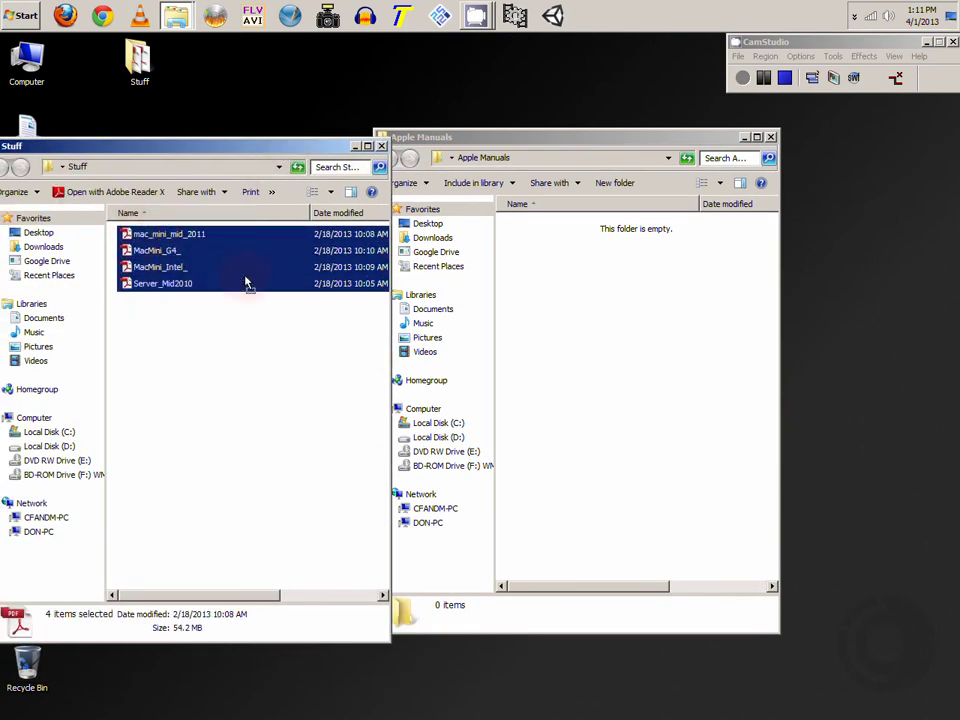
drag(246, 281, 685, 293)
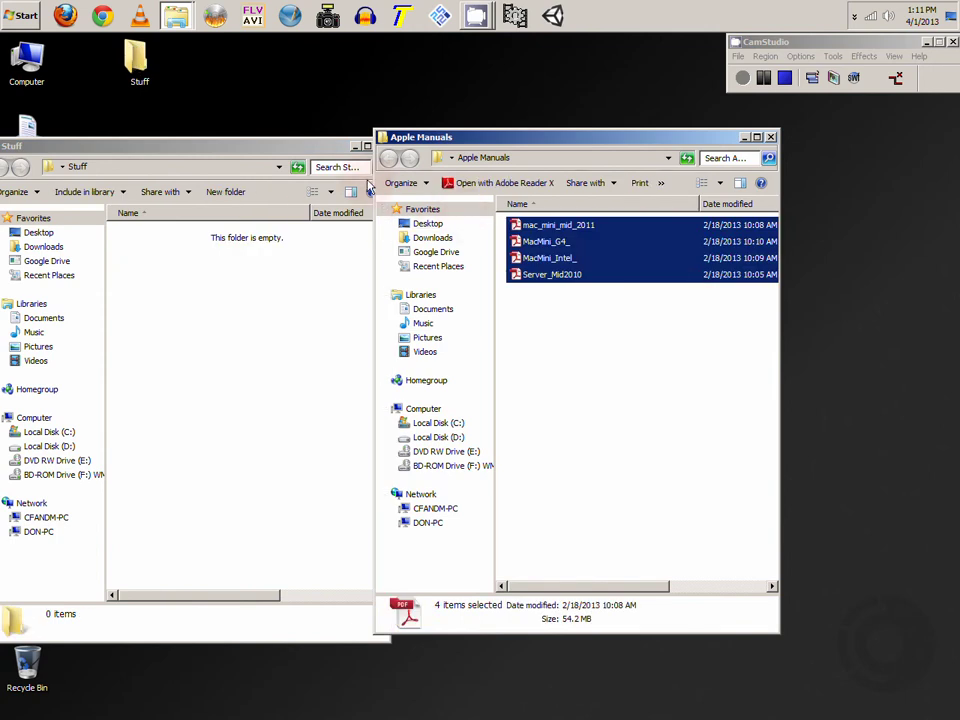
- Close the Stuff and Apple Manuals folder windows
click(294, 155)
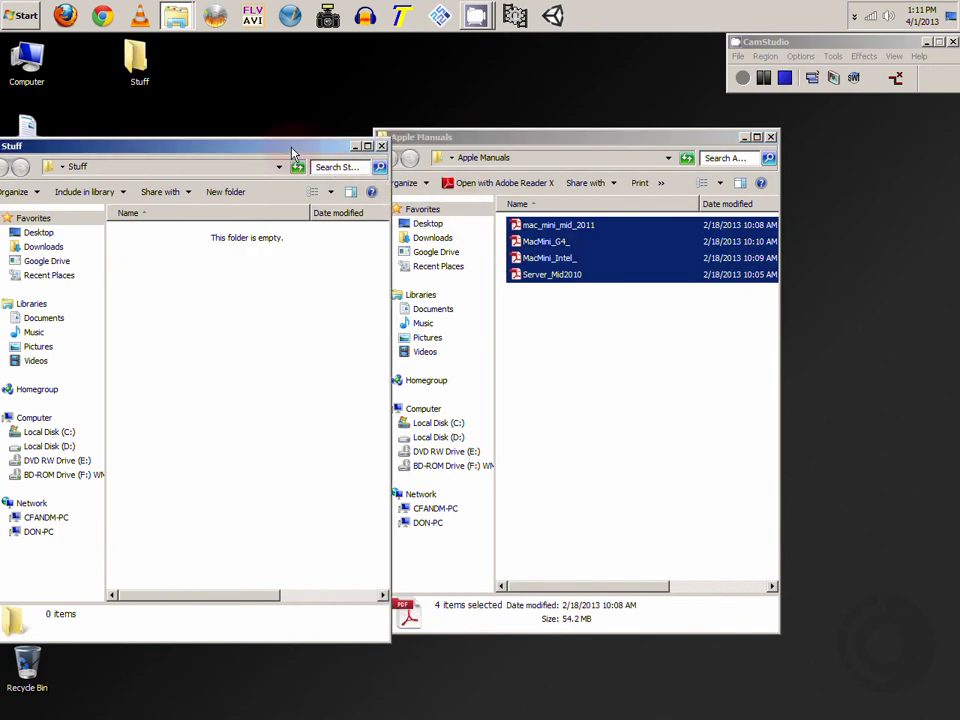
click(381, 146)
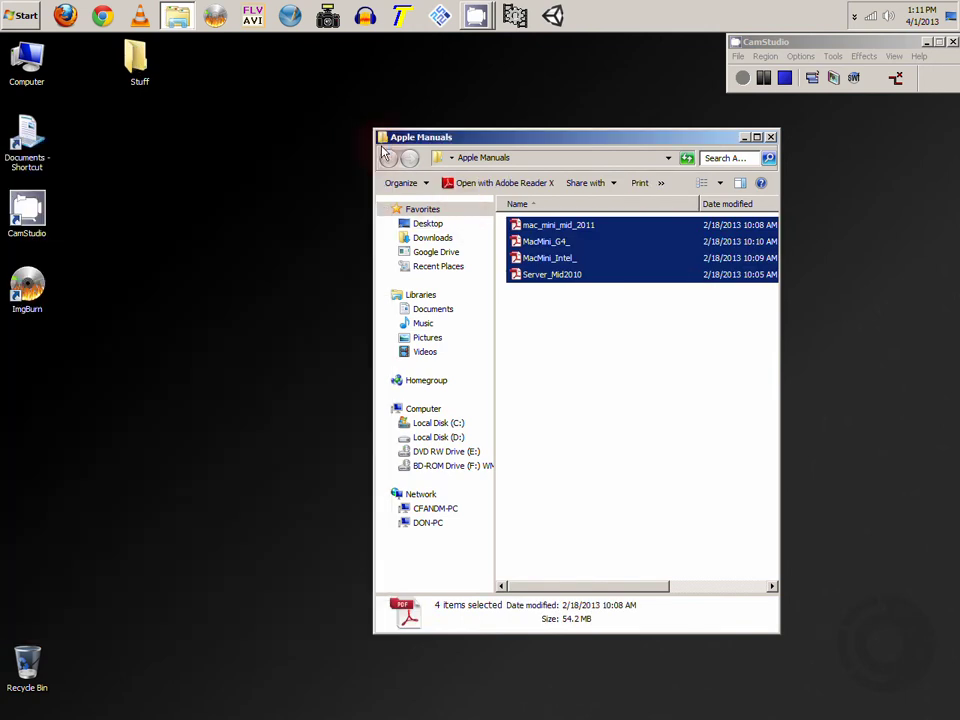
drag(537, 148, 330, 136)
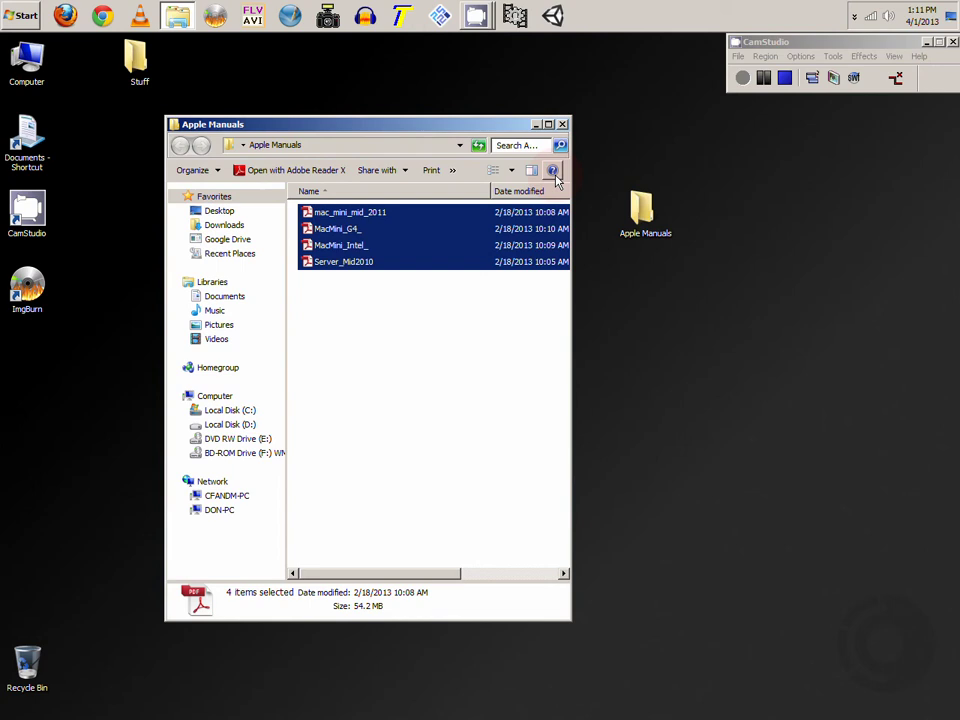
click(562, 126)
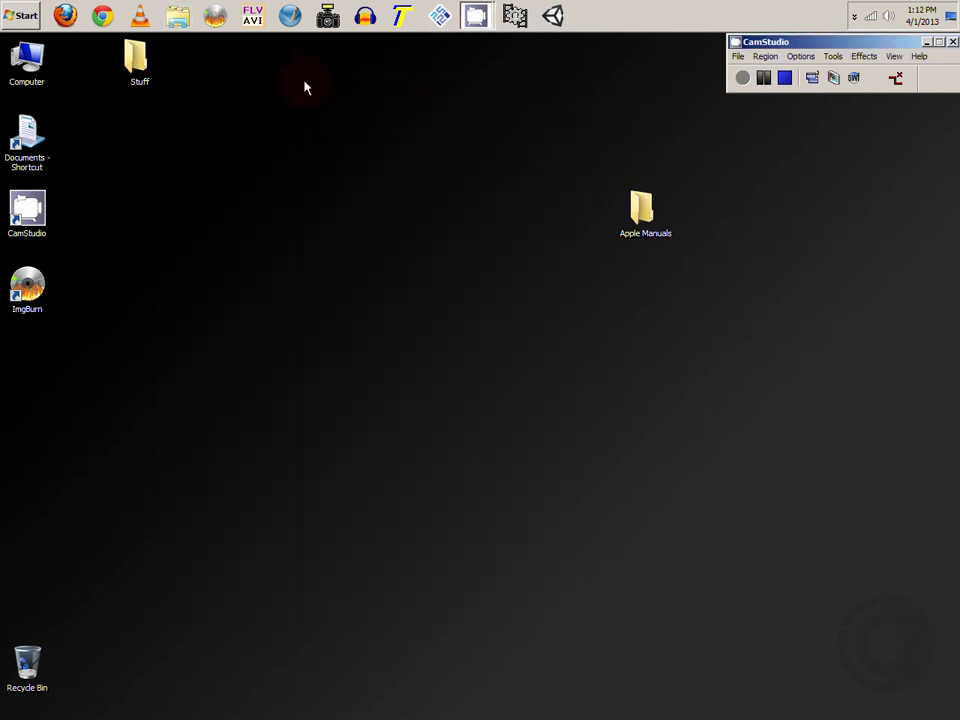
- Start ImgBurn and choose the mode for writing files/folders to disc
click(218, 24)
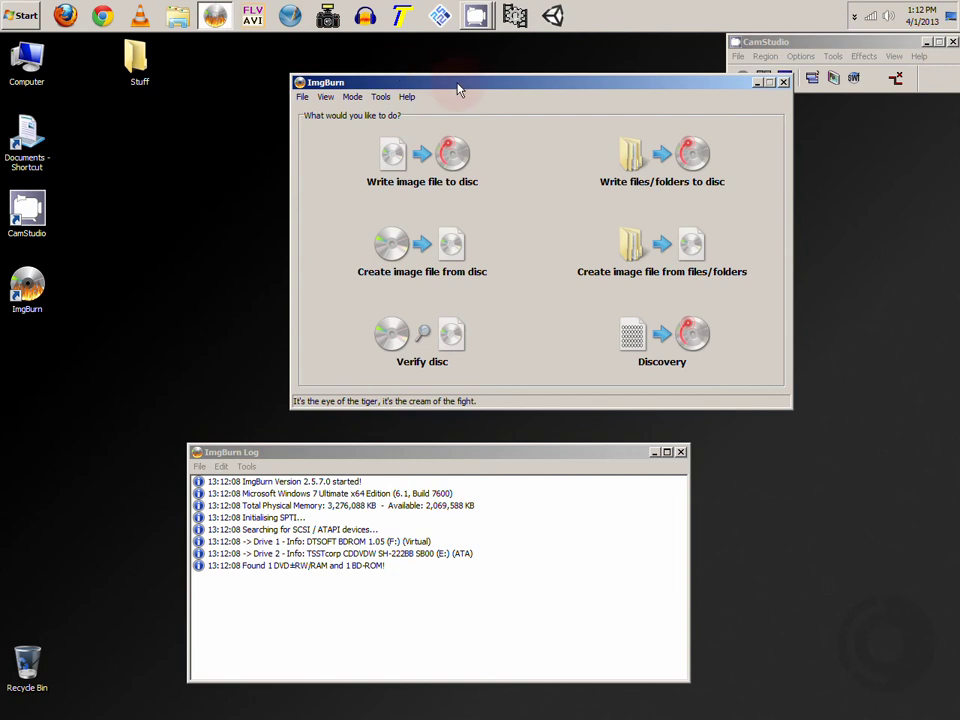
drag(458, 91, 408, 89)
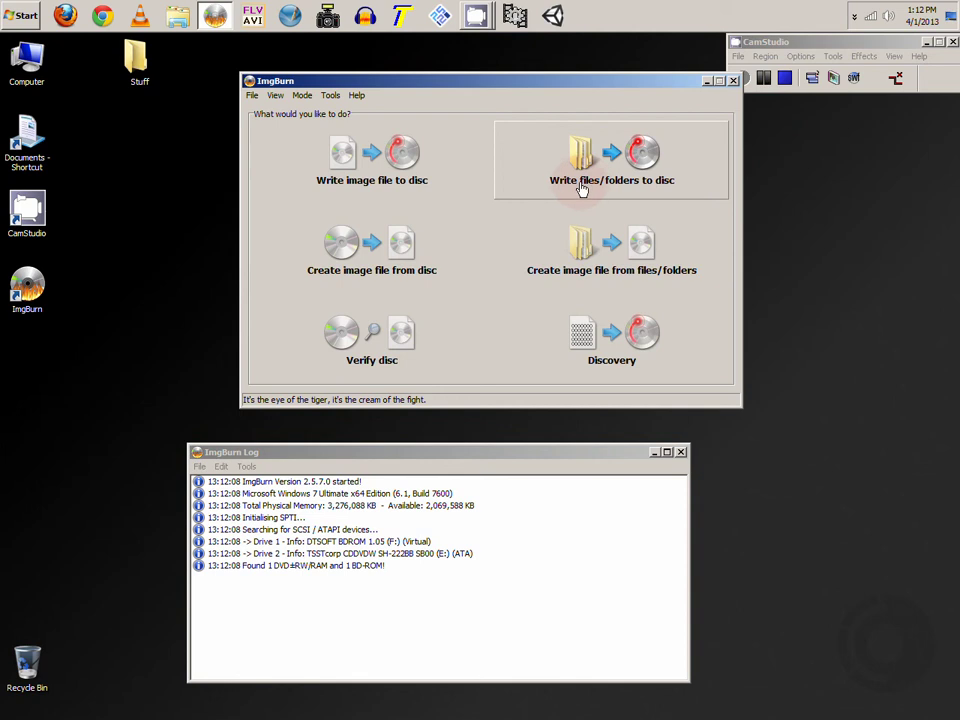
click(628, 155)
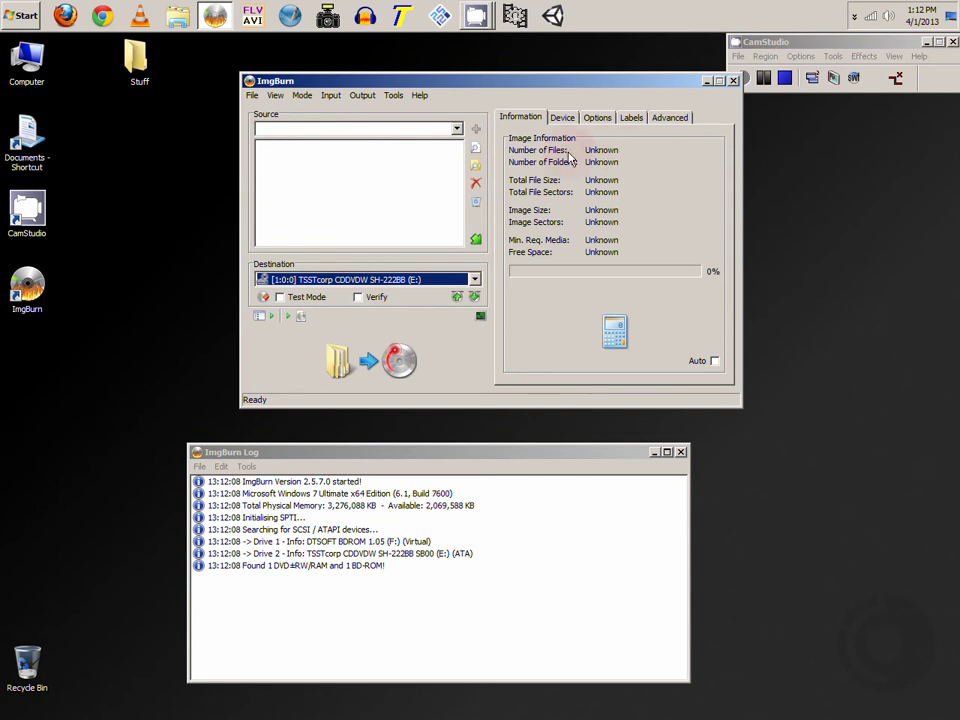
drag(493, 89, 488, 96)
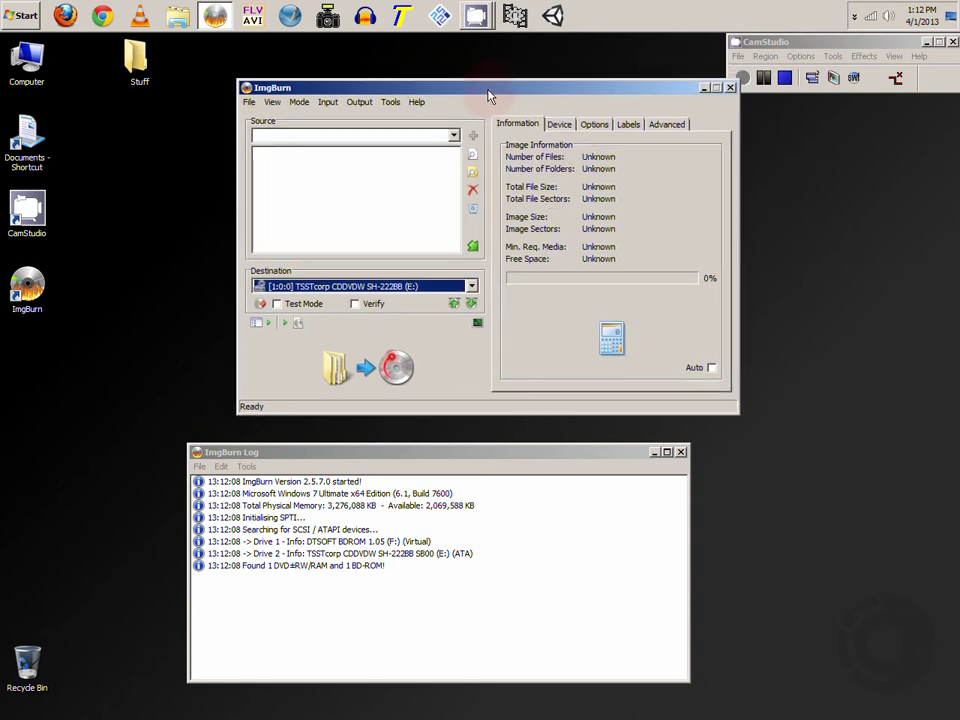
- Add the Apple Manuals folder from the desktop as the source of the disc
click(475, 178)
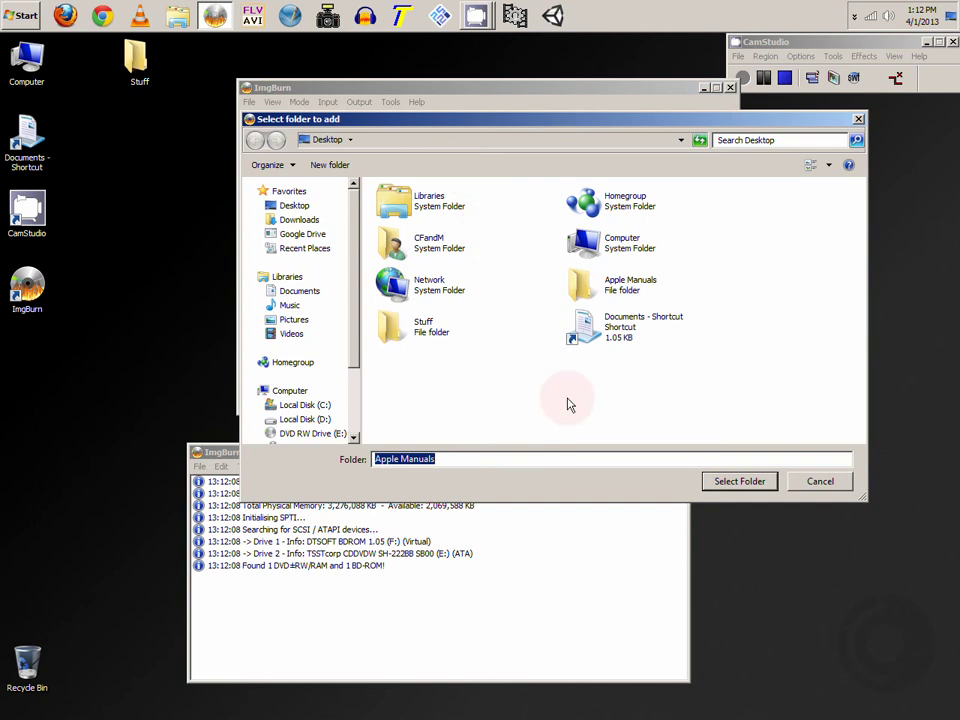
click(635, 290)
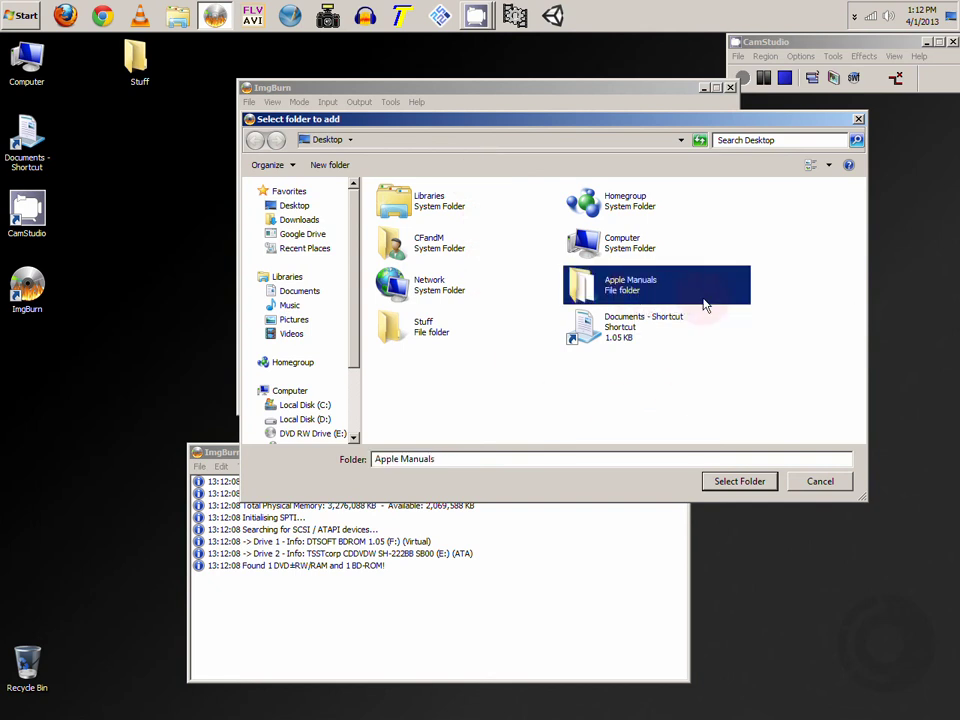
click(731, 484)
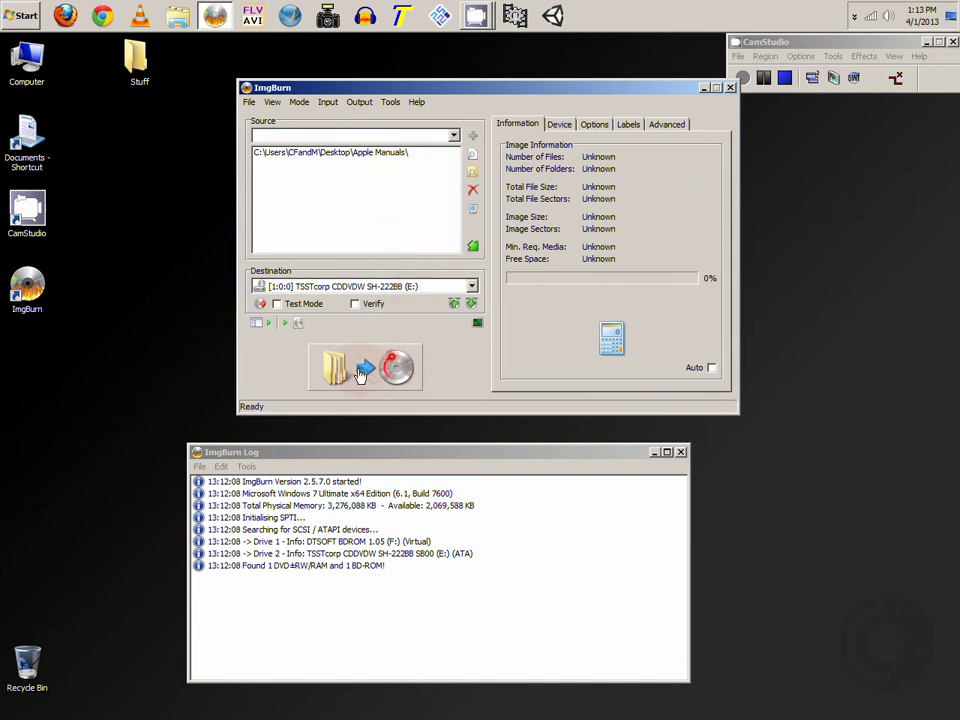
- Choose the TSSTcorp CDDVDW SH-222BB (E:) drive as destination and start the build, adding only the contents of Apple Manuals
click(472, 287)
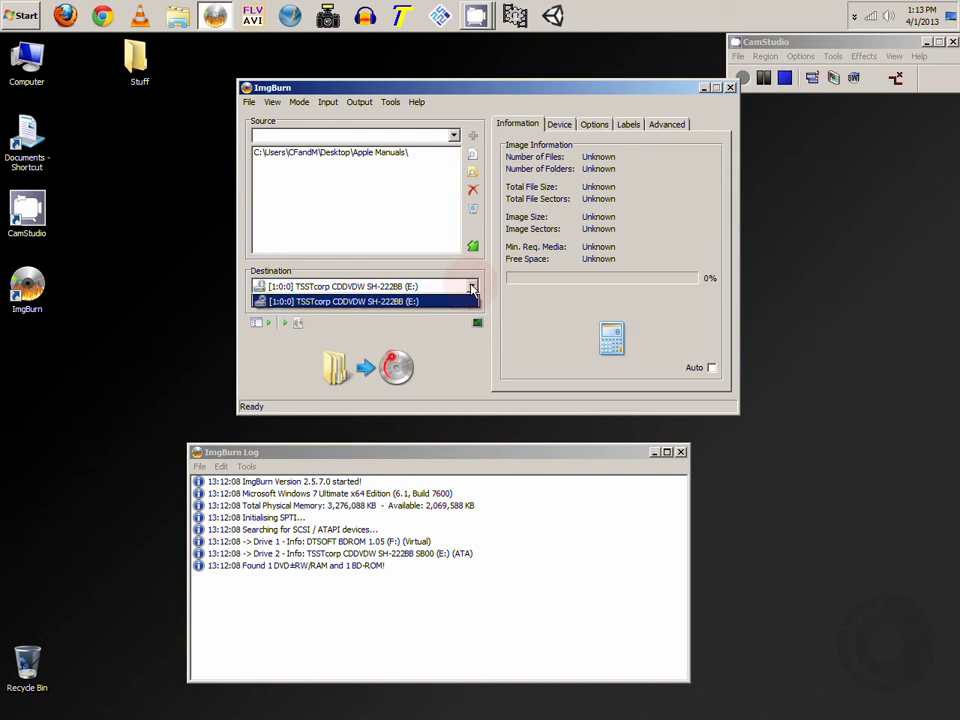
click(468, 300)
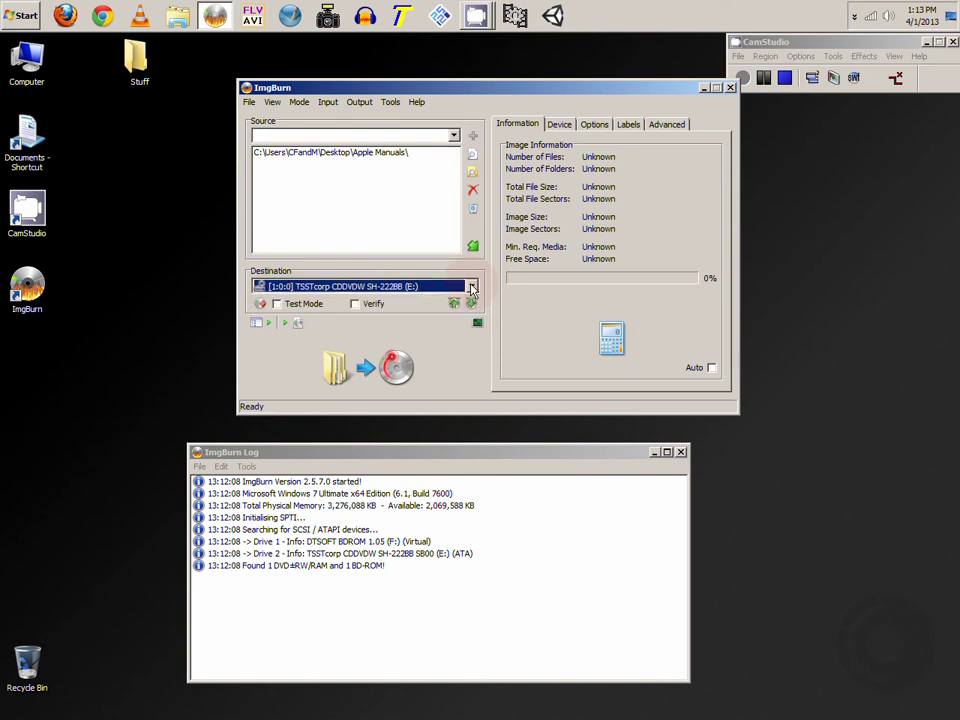
click(382, 371)
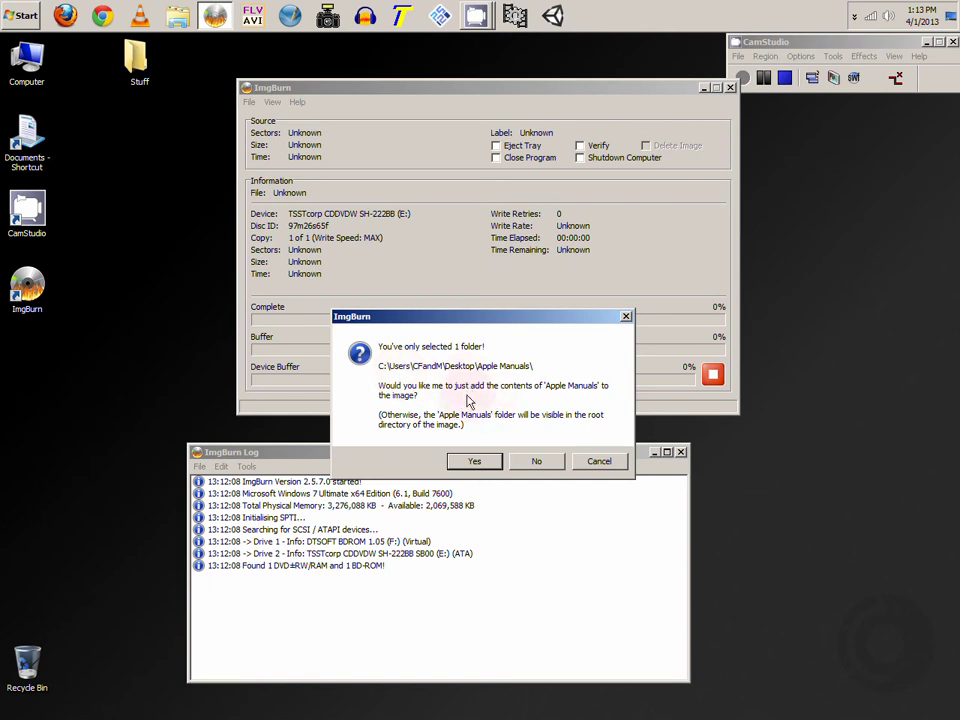
click(475, 462)
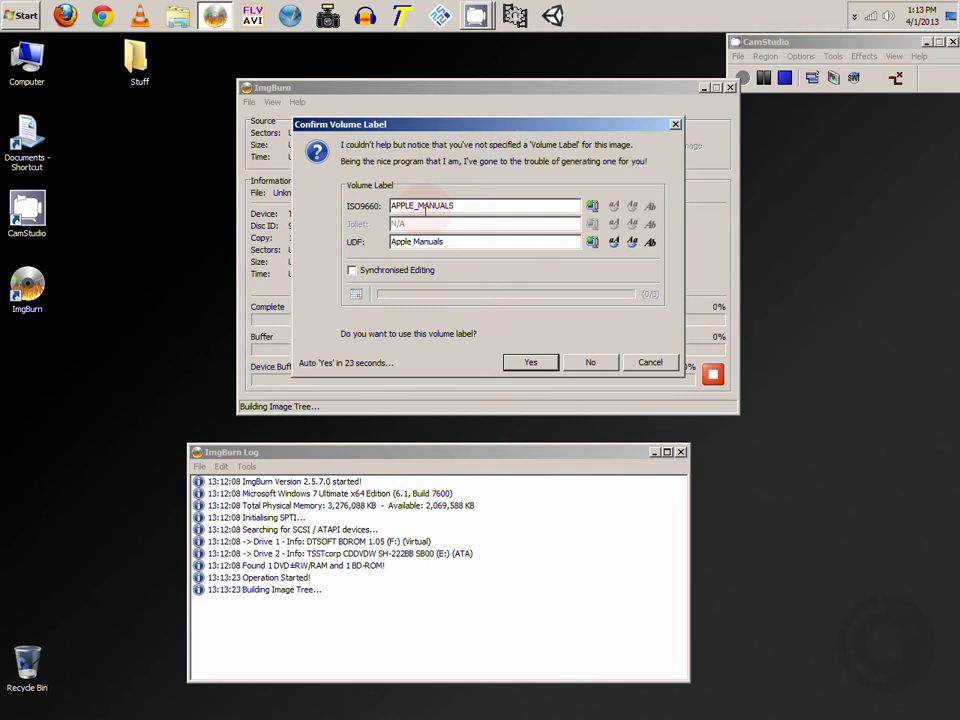
- Accept the volume labels APPLE_MANUALS and Apple Manuals, and confirm the image summary to burn the disc
click(462, 207)
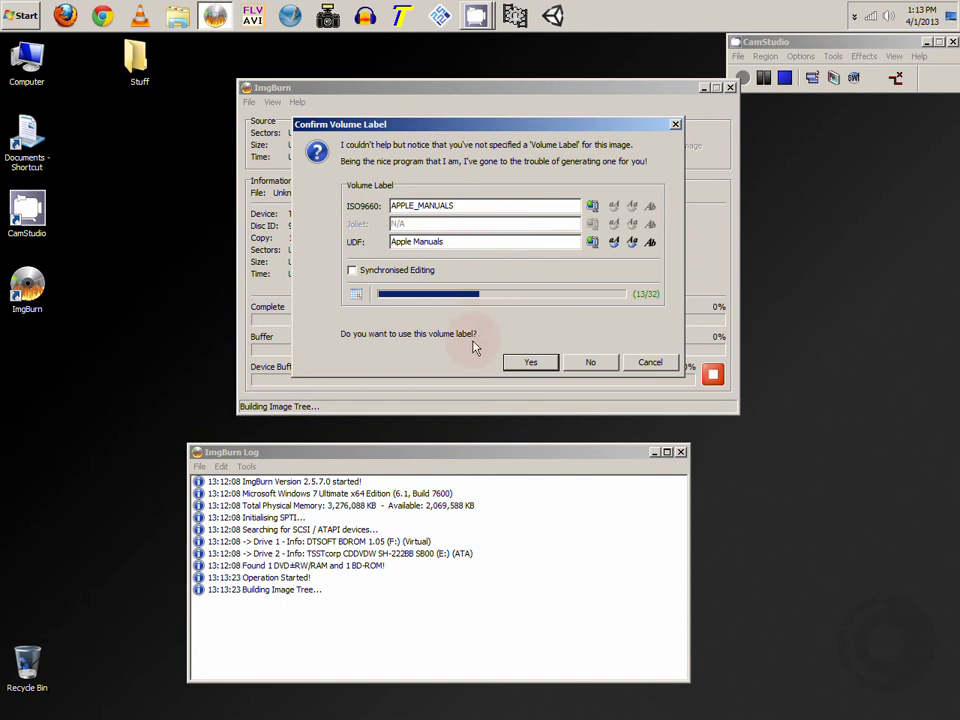
click(524, 364)
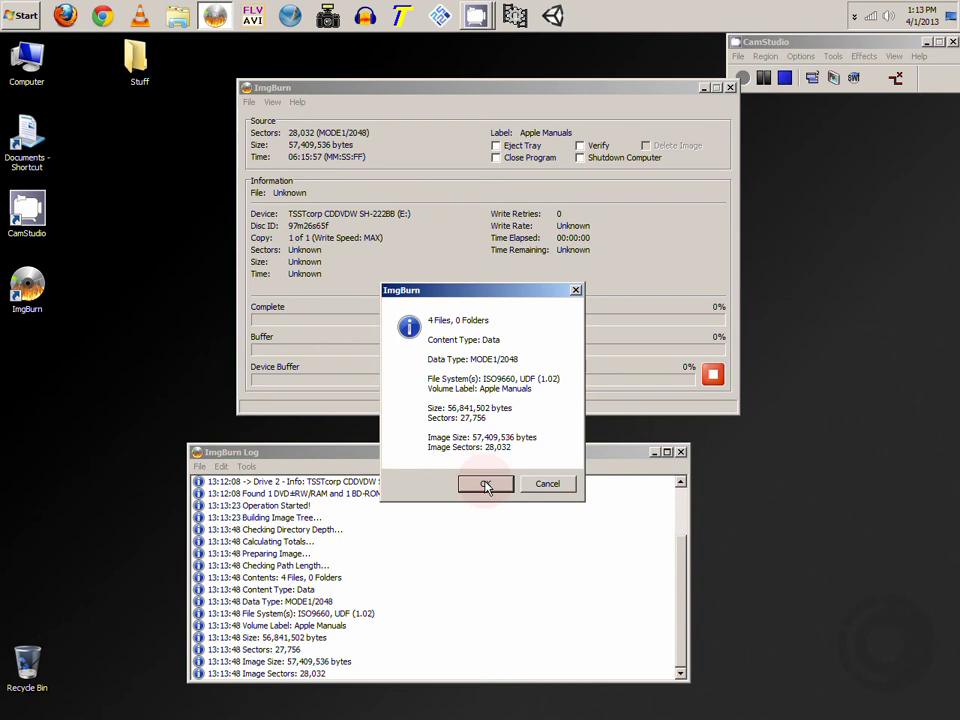
click(485, 484)
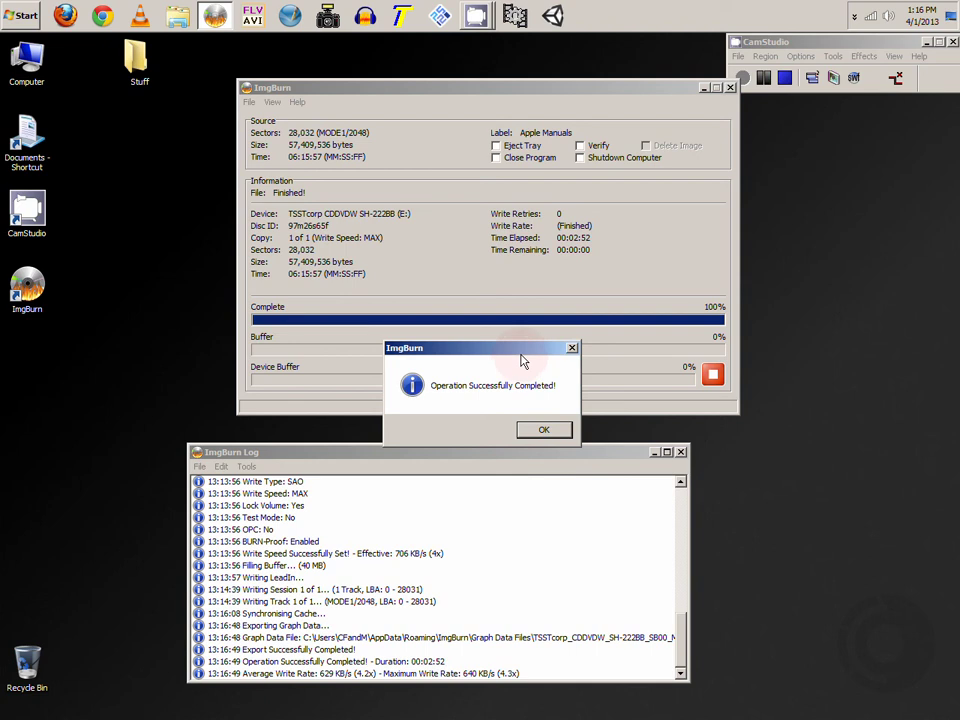
- Dismiss the burn completion message and close ImgBurn
drag(521, 357, 538, 290)
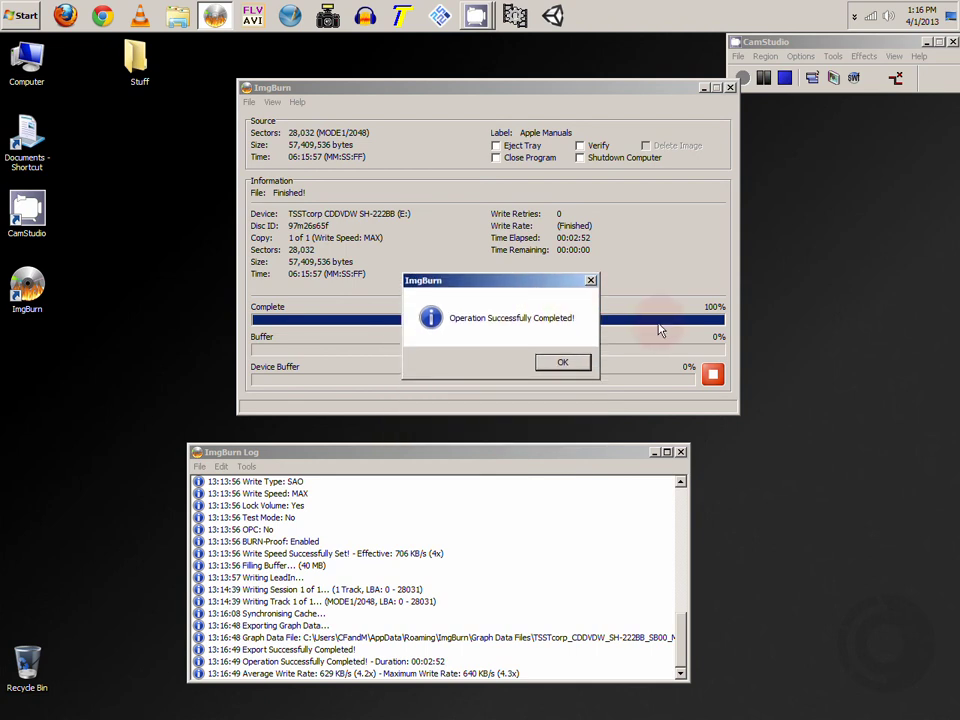
click(562, 364)
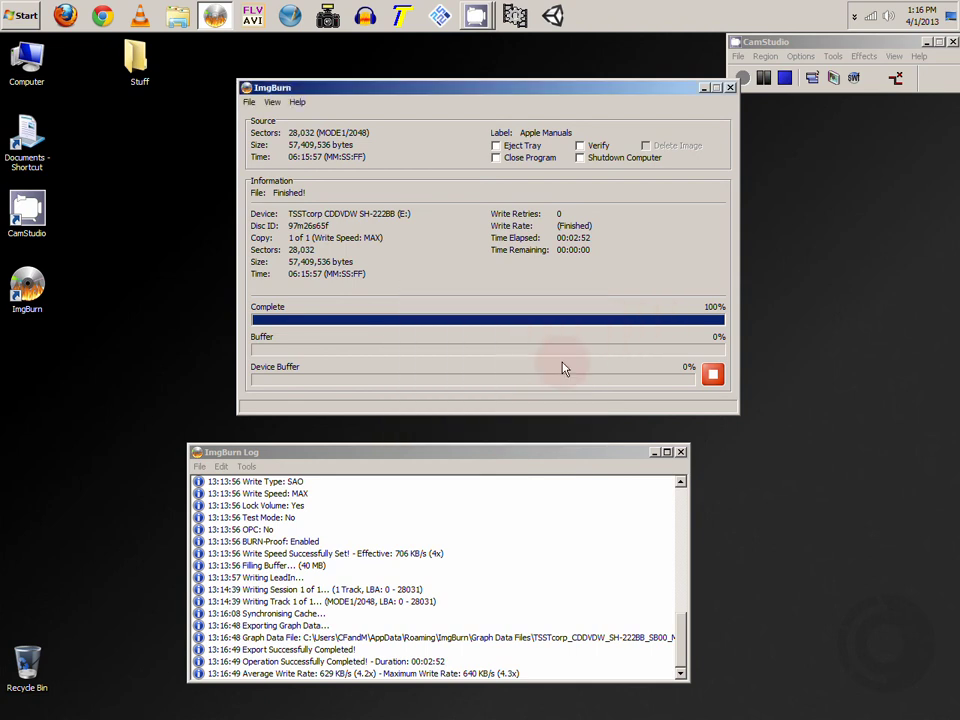
click(731, 90)
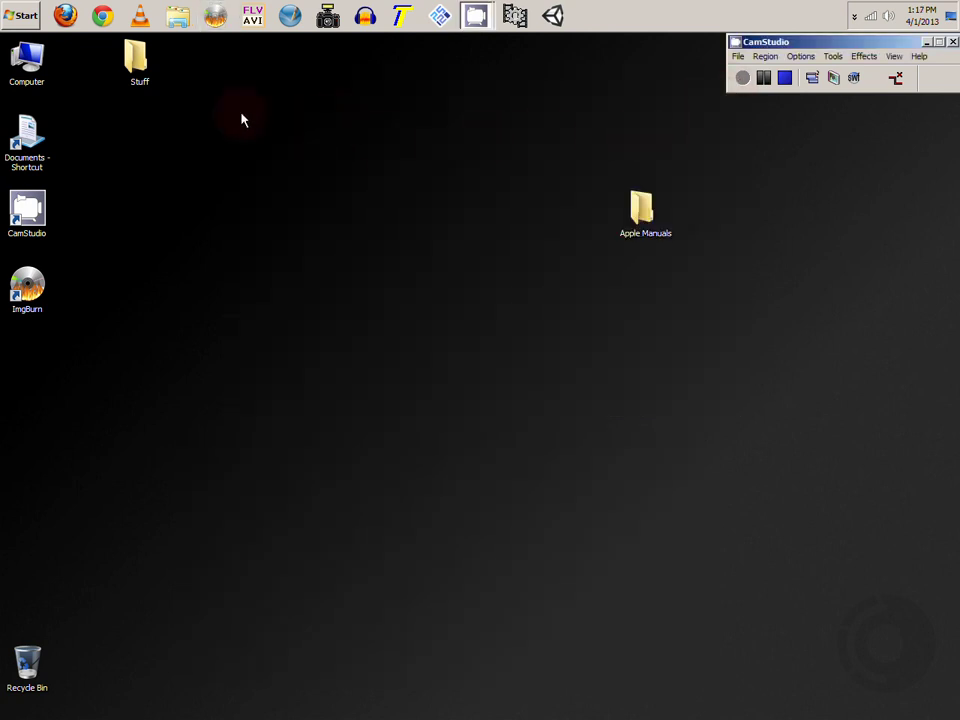
- Open Computer on the desktop to check the burned disc in the DVD RW Drive (E:)
double_click(34, 66)
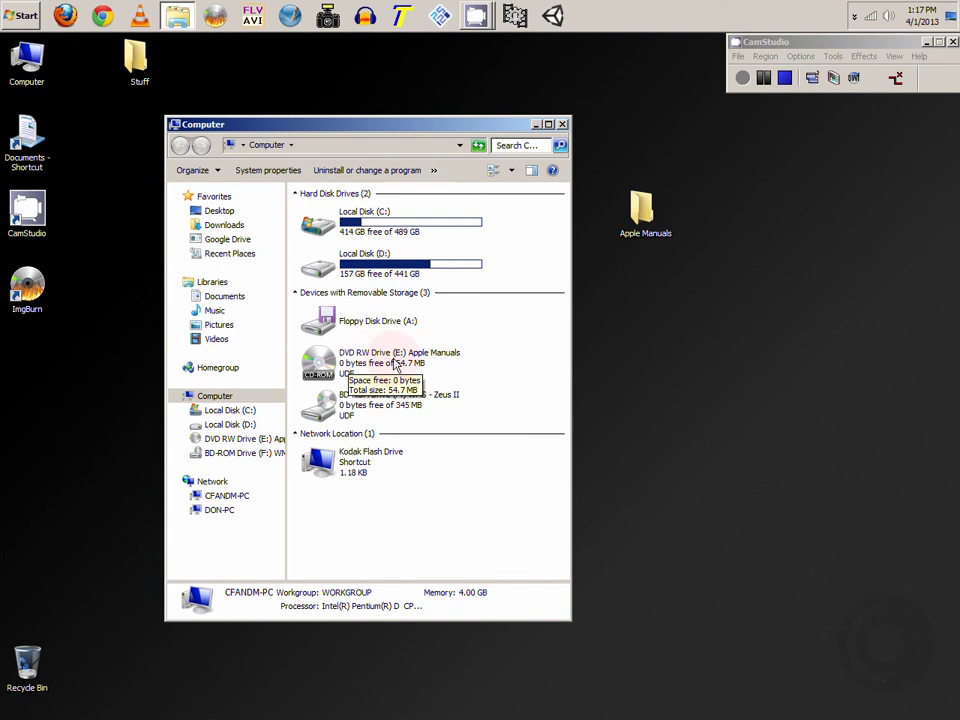
- Examine the files on the DVD RW Drive (E:) disc and compare them with those in the desktop's Apple Manuals folder
double_click(395, 365)
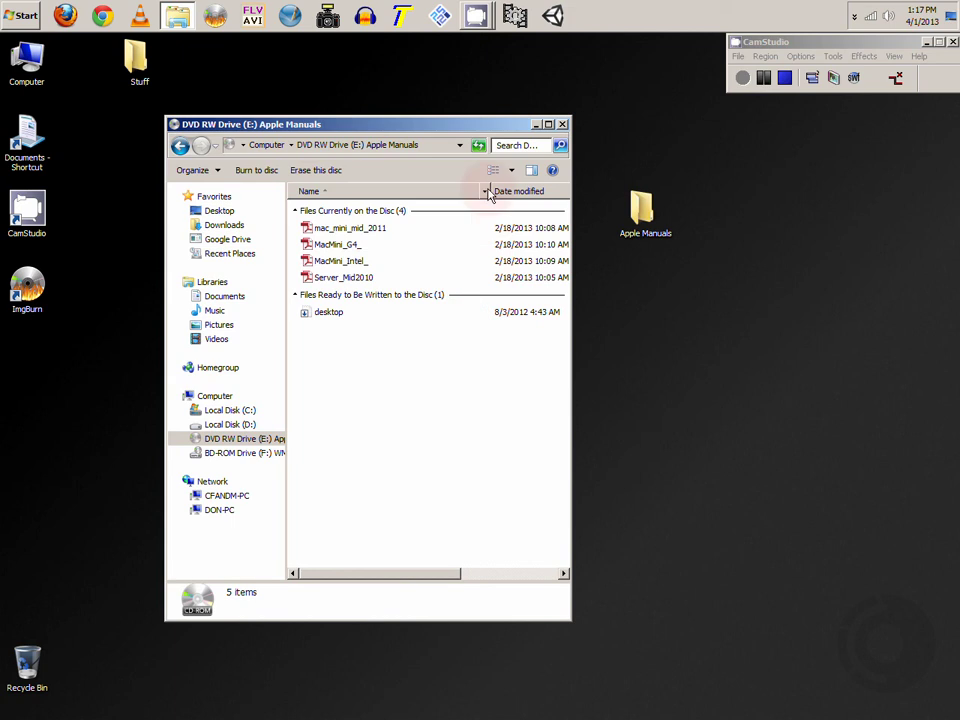
click(562, 127)
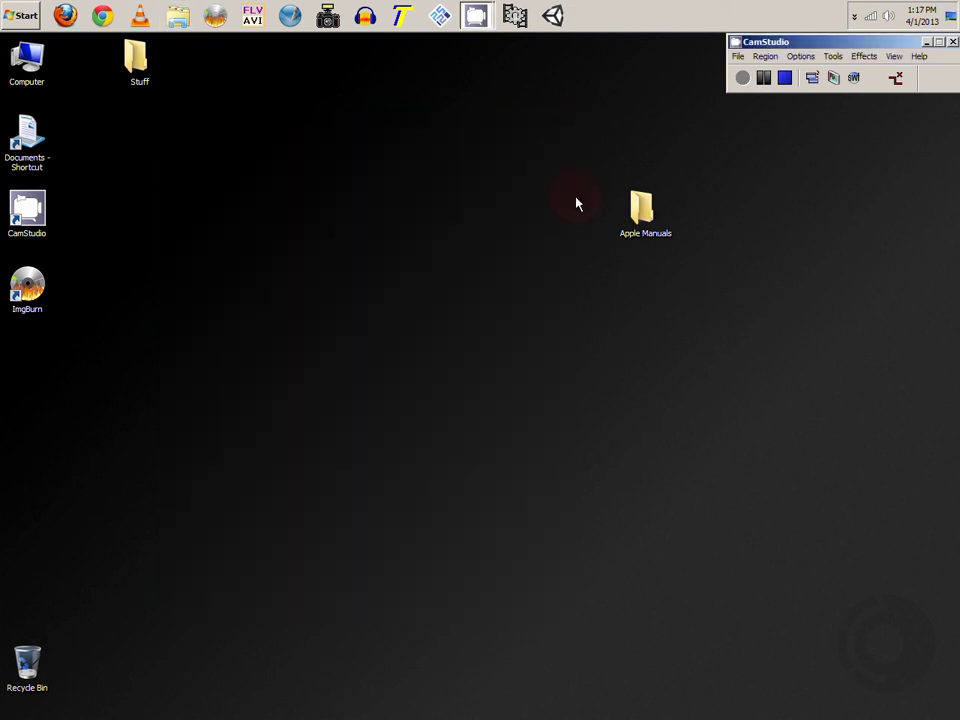
double_click(645, 212)
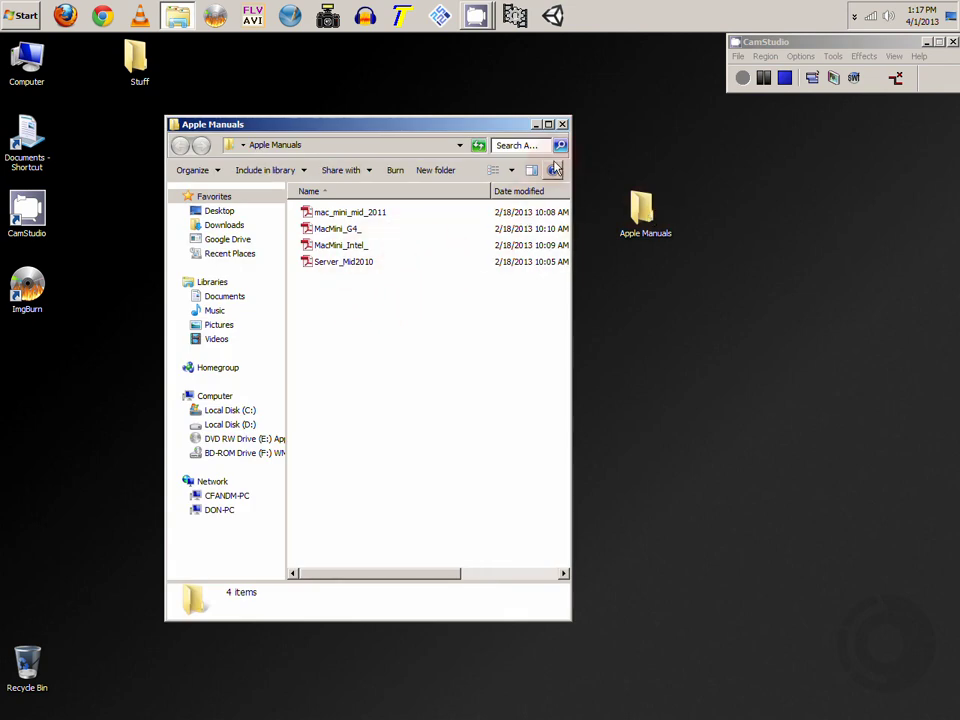
click(562, 125)
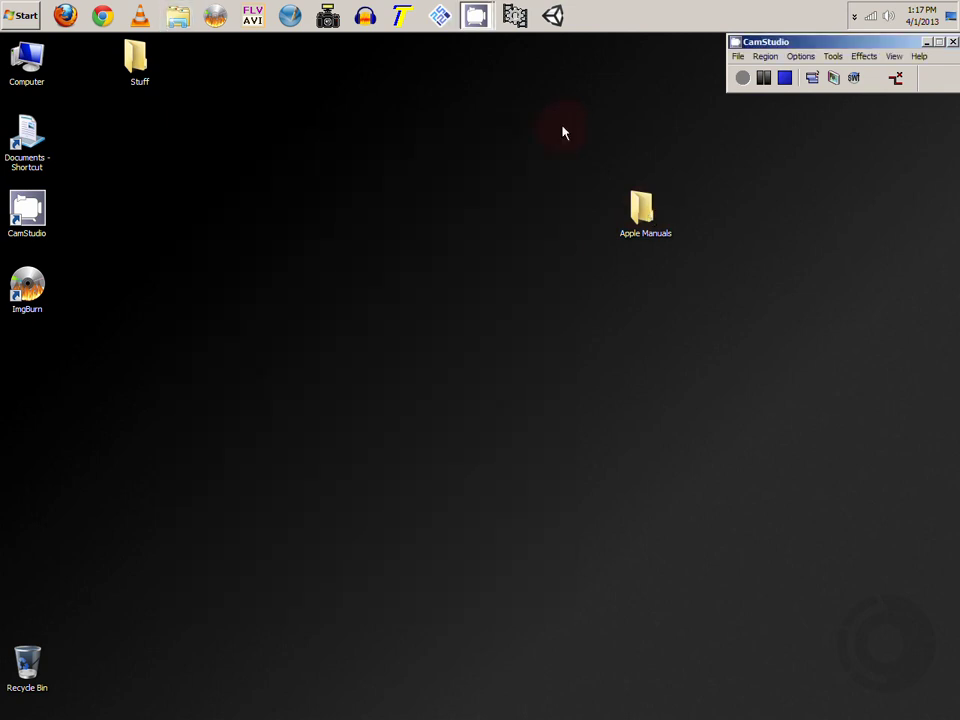
- Delete the Apple Manuals folder from the desktop
right_click(636, 209)
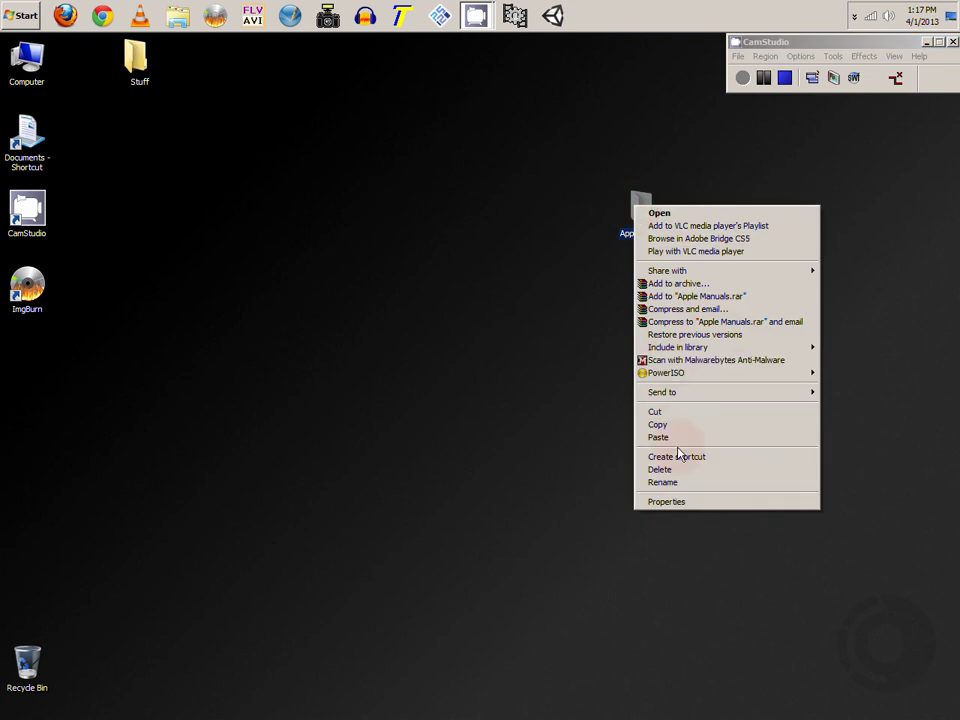
click(684, 470)
click(540, 436)
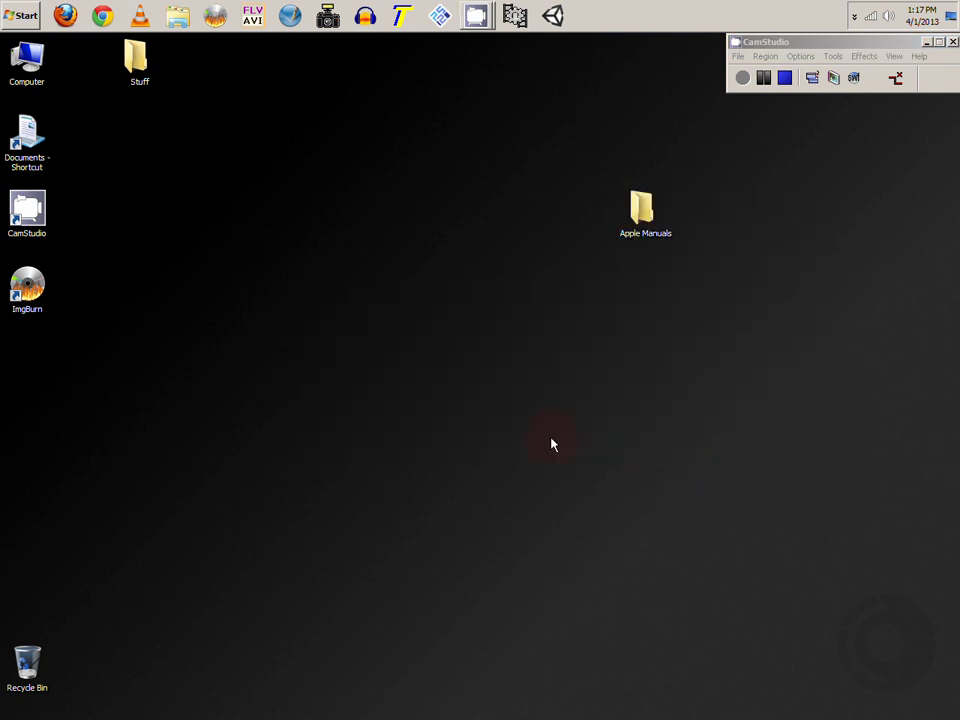